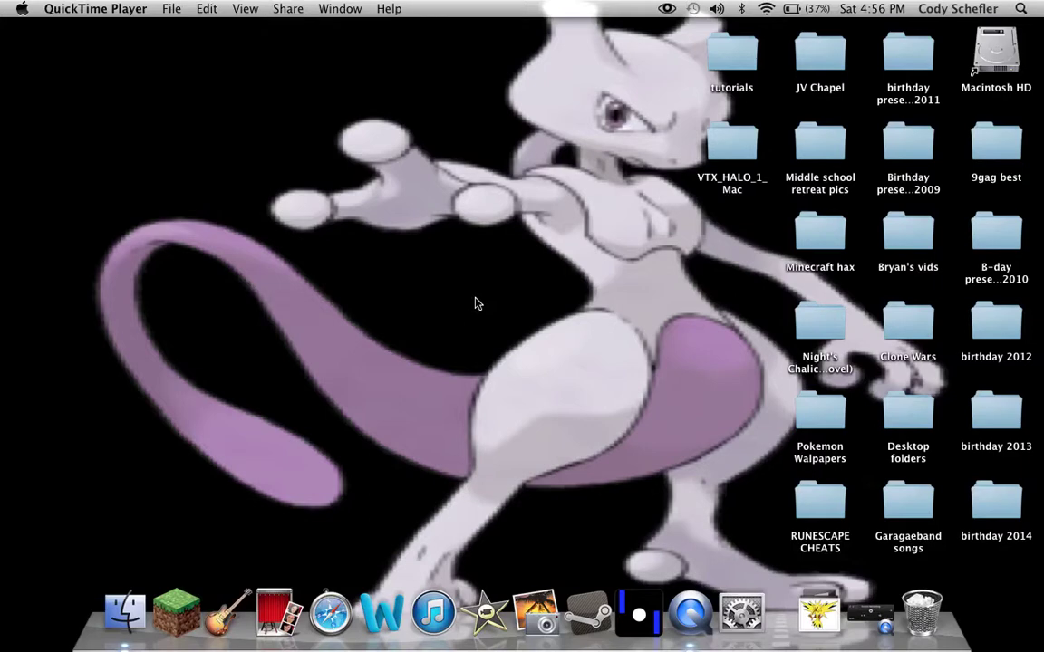
# Step: Launch Word, close the story document, and start a new blank Word document, Document2
pyautogui.click(381, 625)
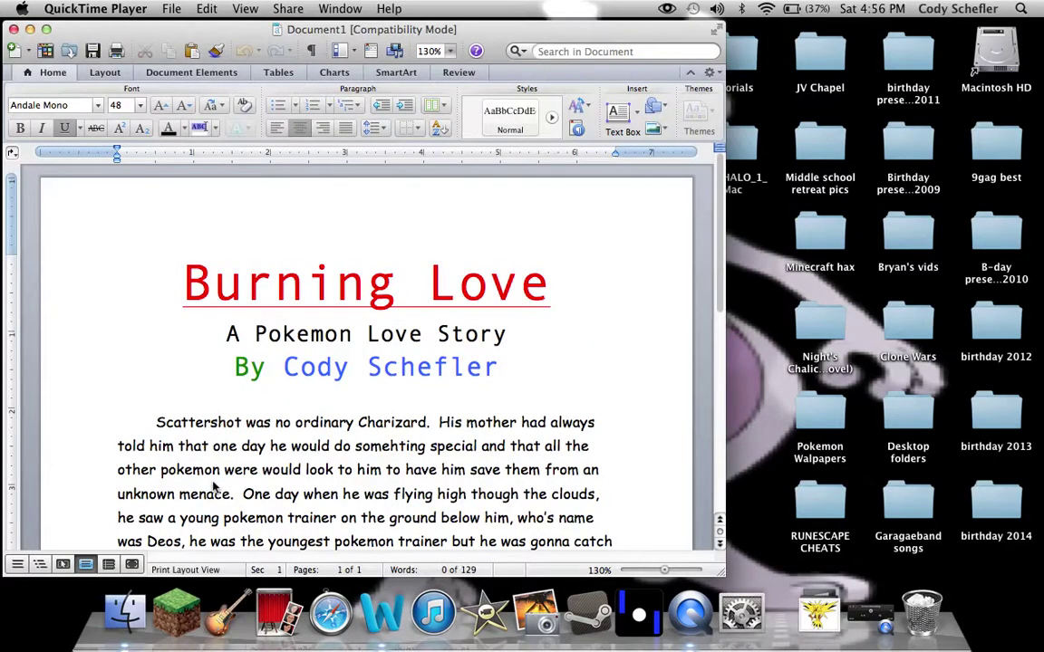
pyautogui.click(14, 31)
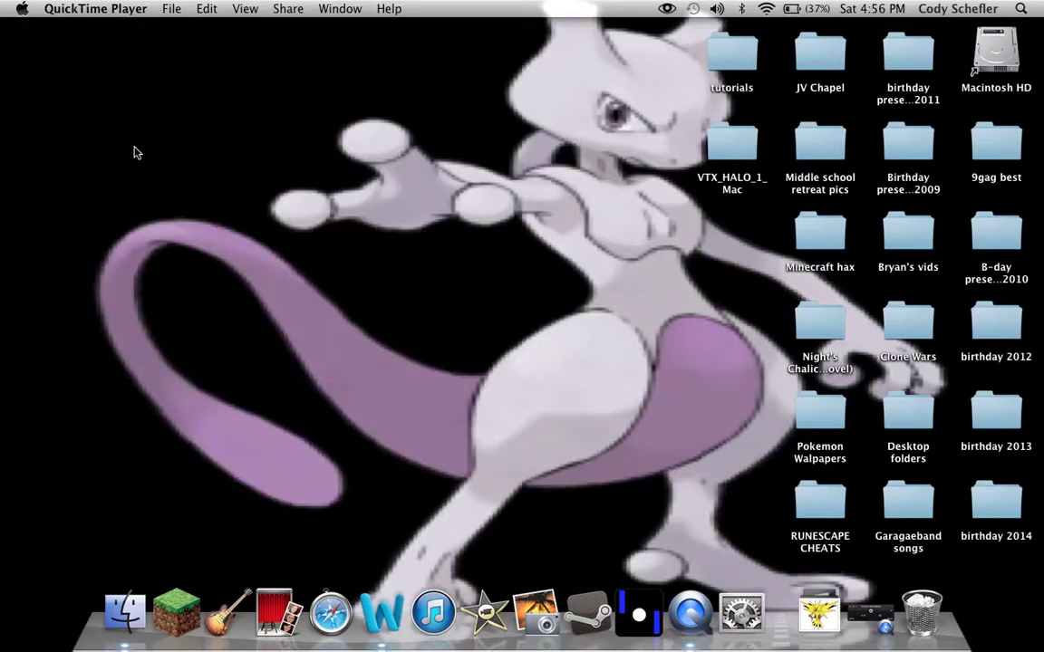
pyautogui.click(382, 613)
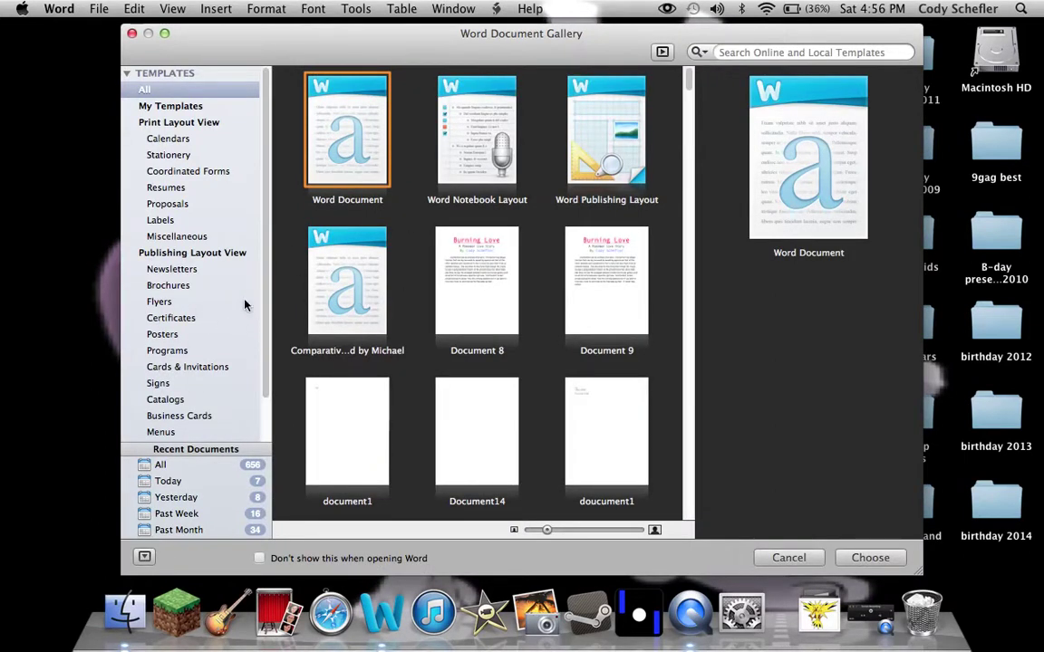
pyautogui.scroll(-1, 208, 302)
pyautogui.scroll(-3, 208, 301)
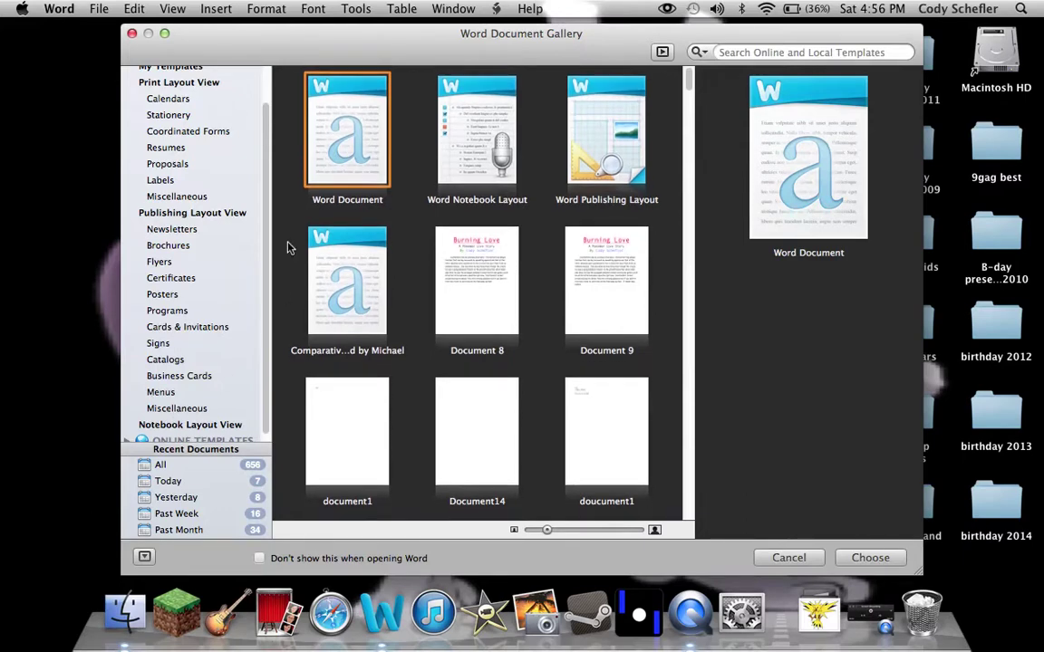
pyautogui.doubleClick(354, 144)
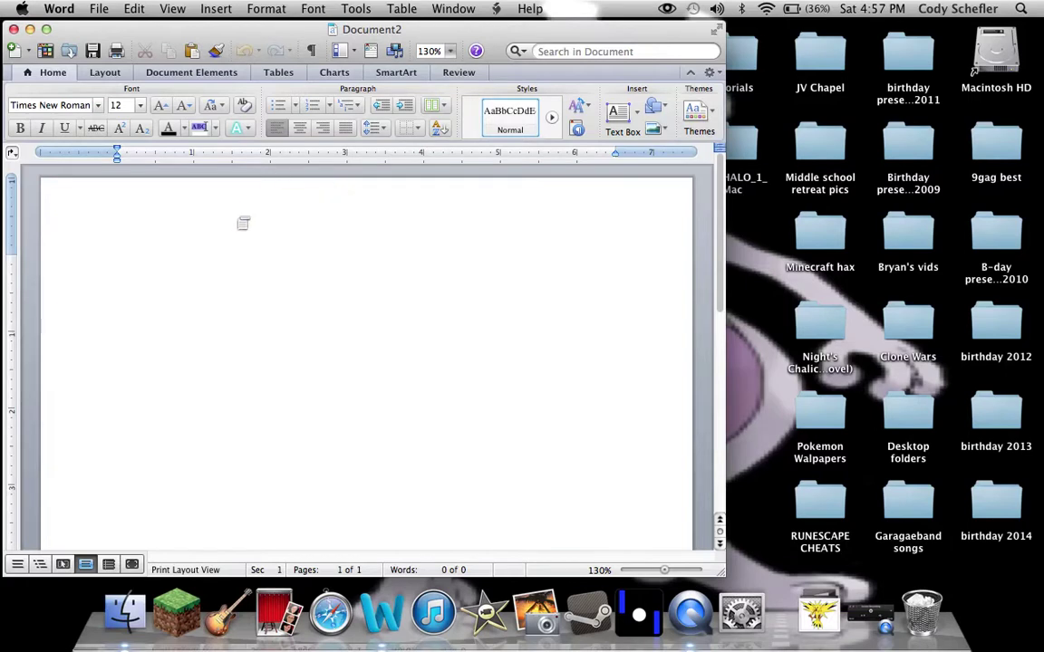
# Step: In Save As, rename the file to Document14 and choose Word 97-2004 Template (.dot) format
pyautogui.click(99, 8)
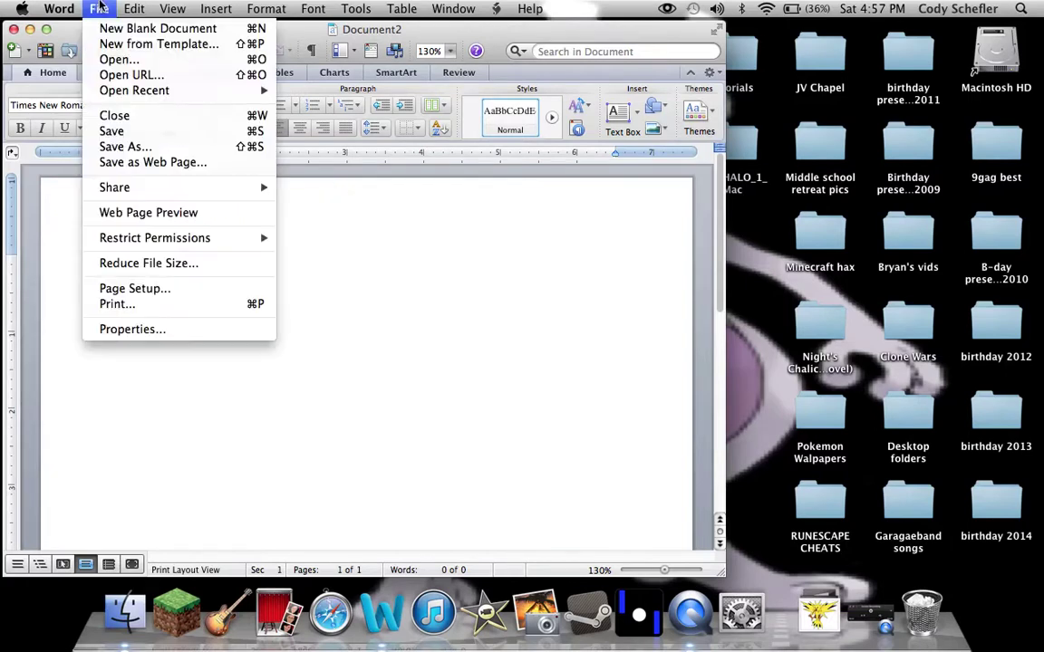
pyautogui.click(100, 147)
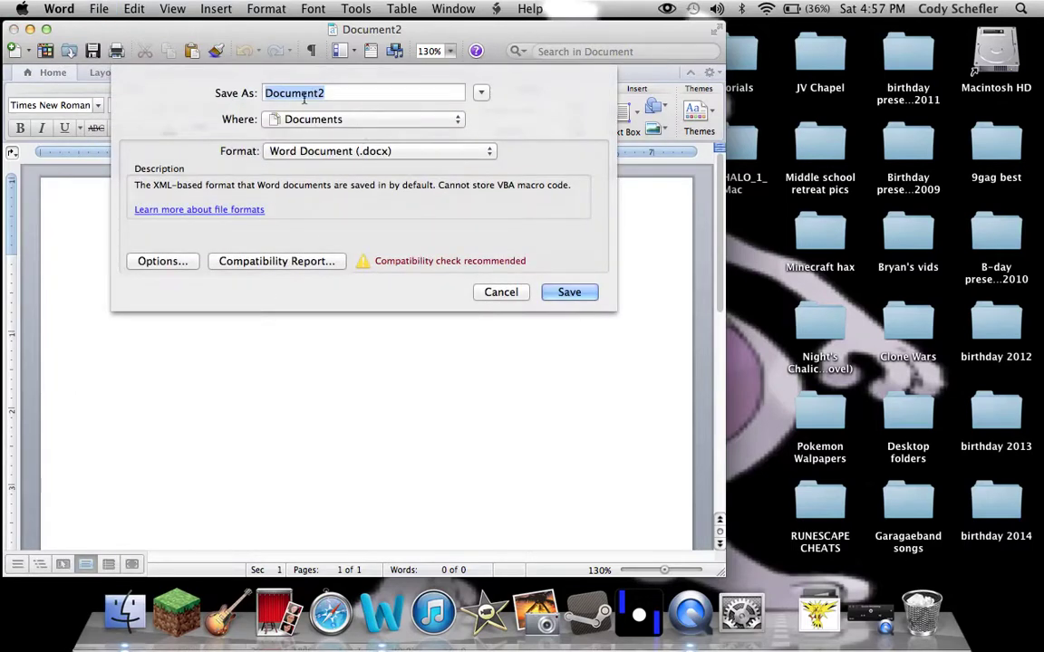
pyautogui.click(327, 93)
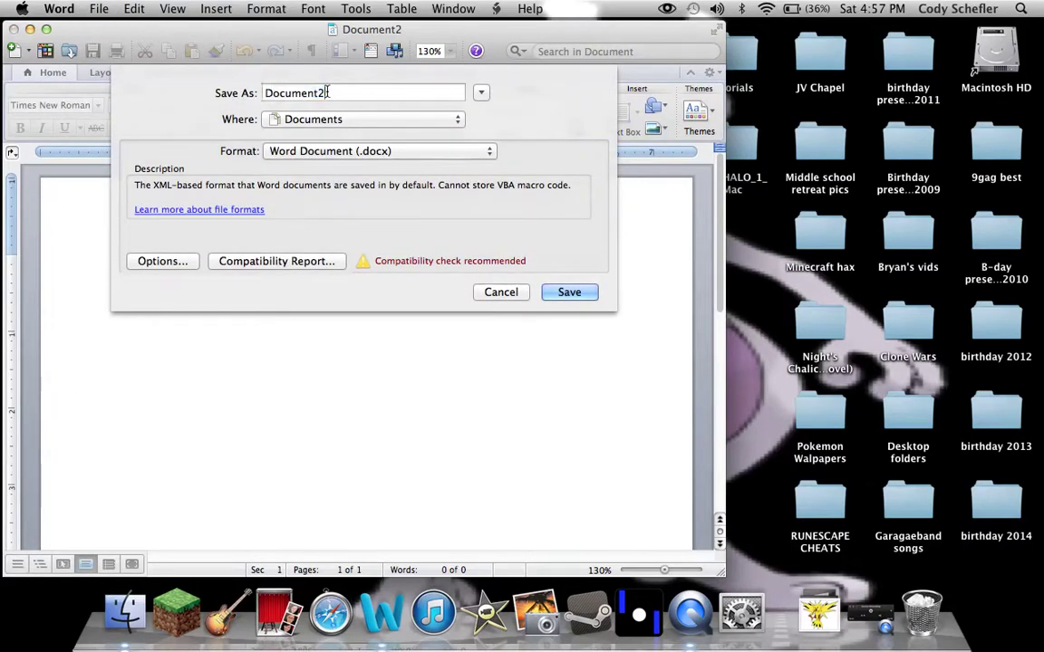
pyautogui.press('BackSpace')
pyautogui.write('14')
pyautogui.click(422, 154)
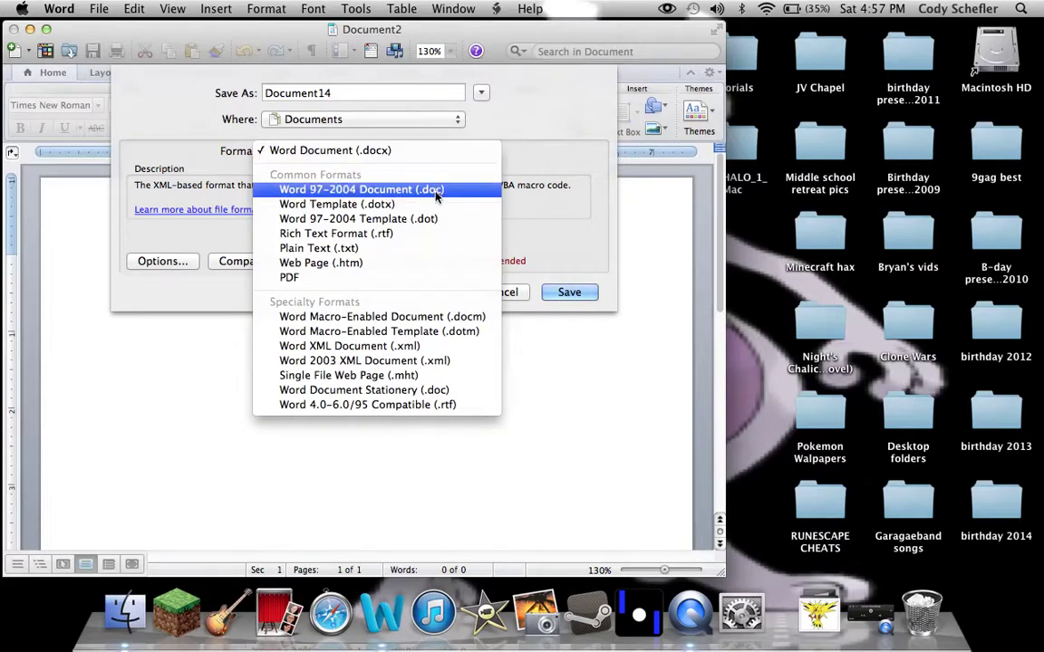
pyautogui.click(433, 220)
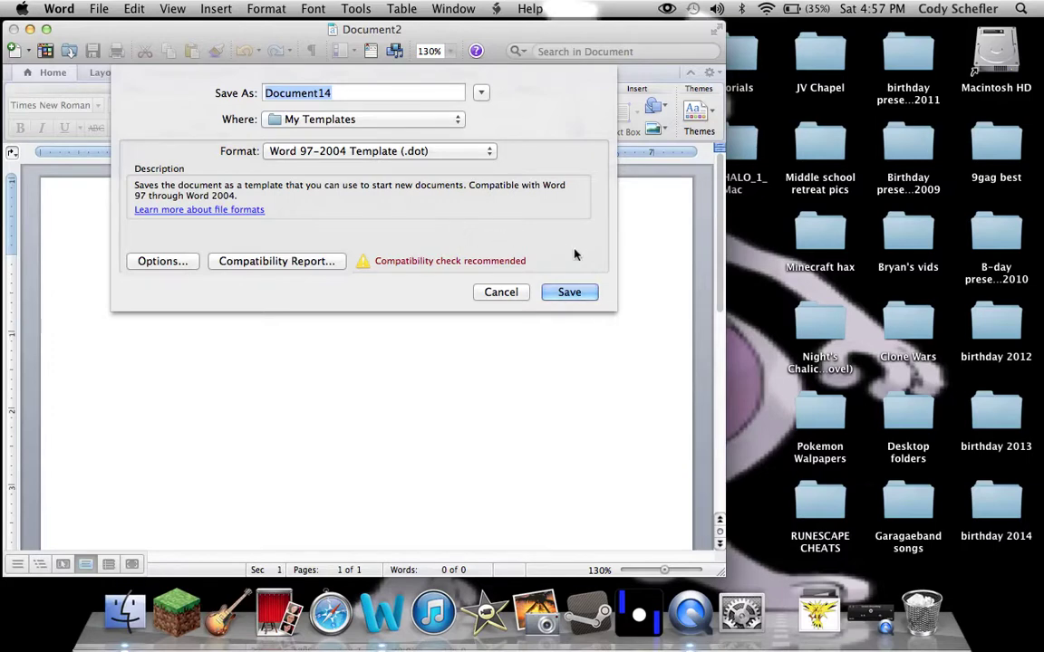
pyautogui.click(760, 261)
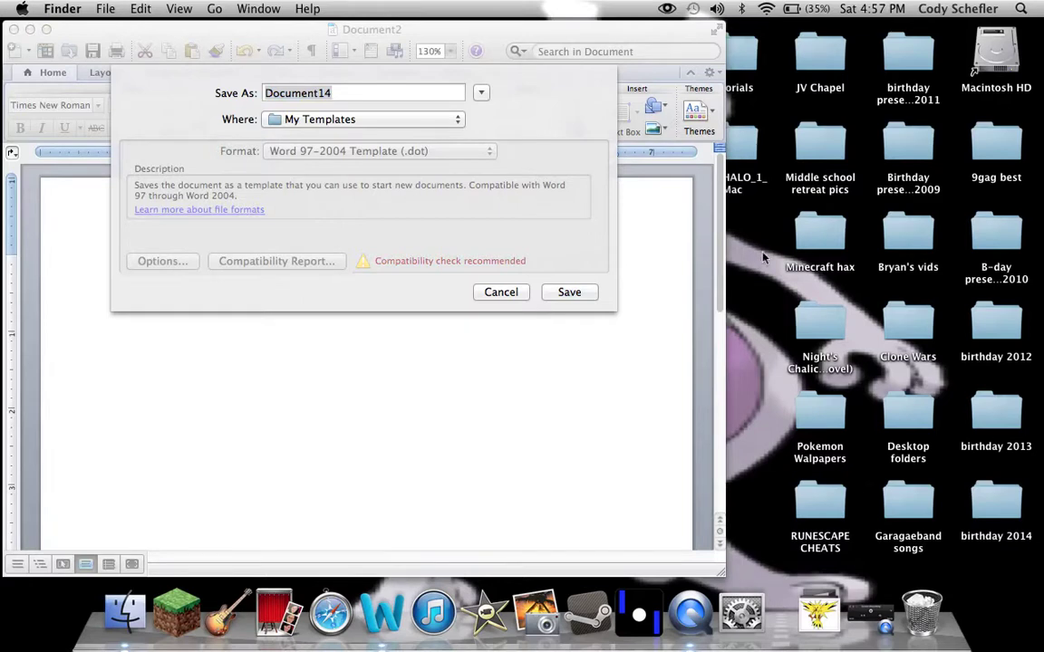
# Step: Cancel the Document14 template save to return to the blank Document2
pyautogui.click(688, 289)
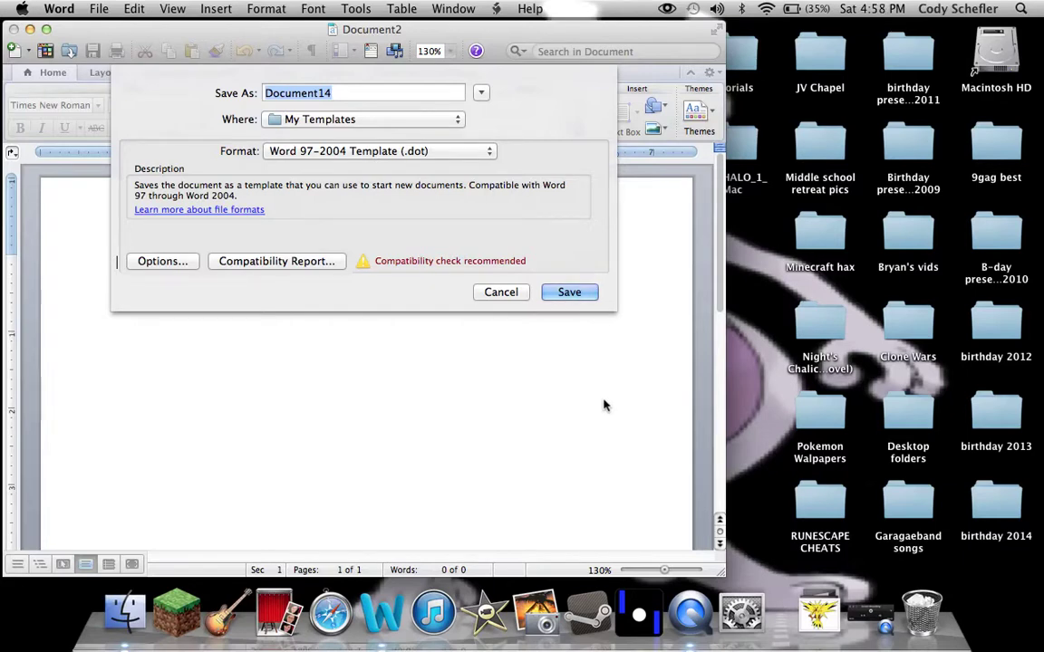
pyautogui.click(60, 7)
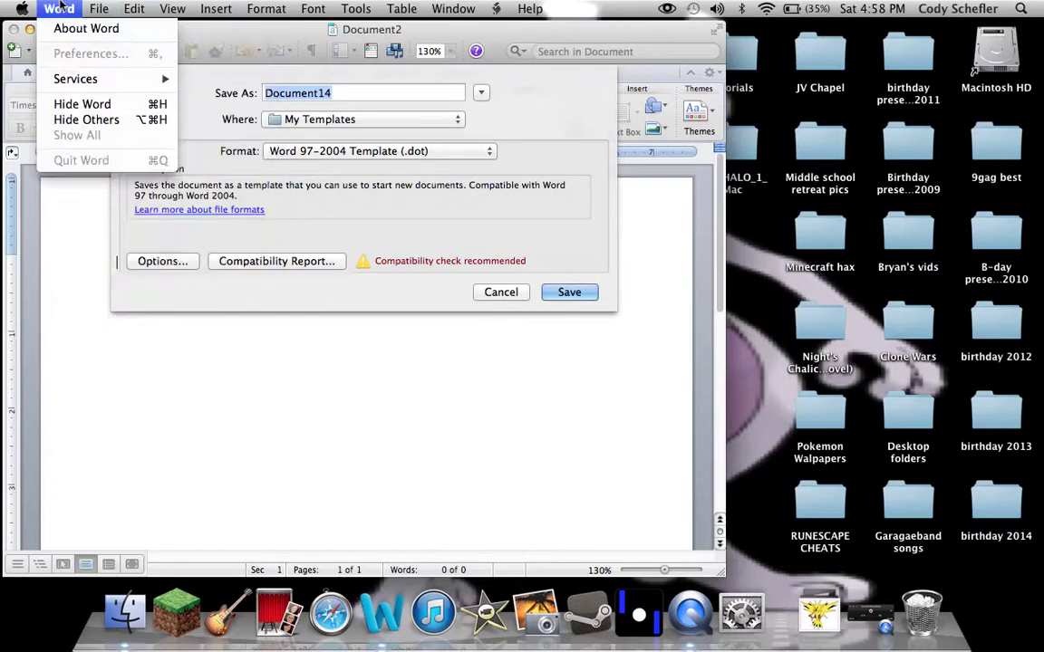
pyautogui.click(75, 225)
pyautogui.click(504, 291)
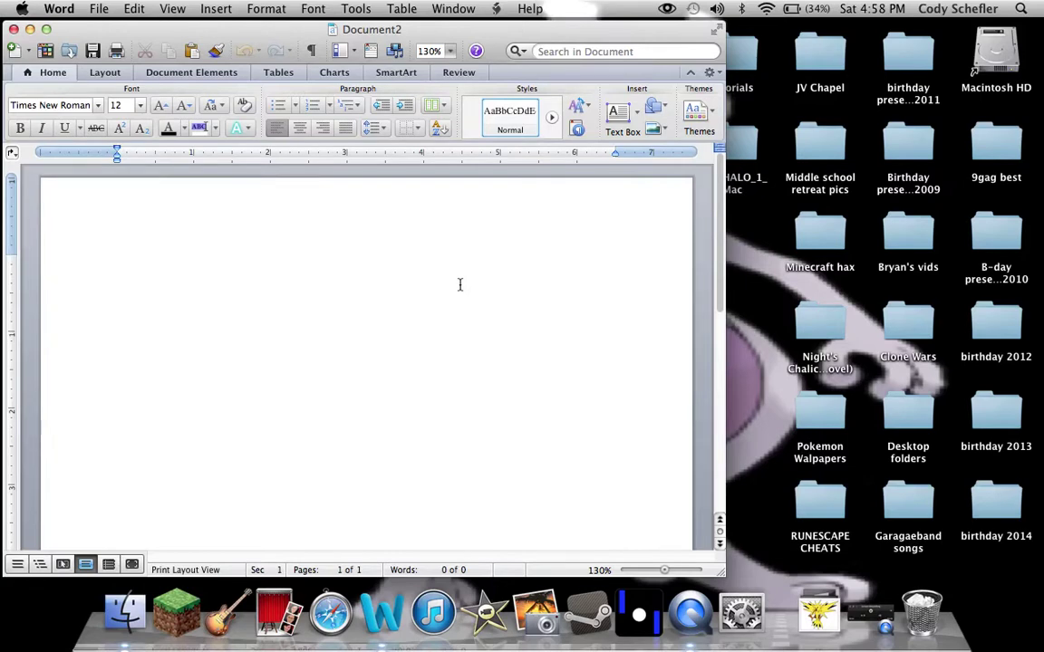
# Step: Type the lines 'Gn q', 'Happy birthdy' and 'Your not my reald sad', then close the document
pyautogui.write('g')
pyautogui.write('n')
pyautogui.write('q')
pyautogui.write('Happy birthd')
pyautogui.write('y')
pyautogui.press('Return')
pyautogui.write('Your not my rea')
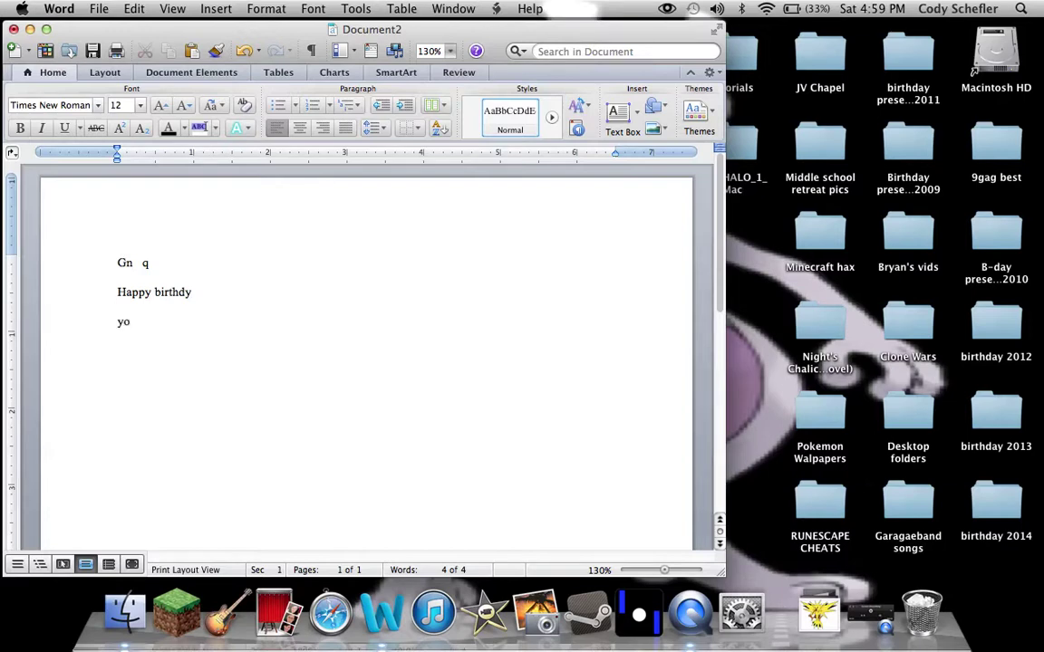
pyautogui.write('ld sad')
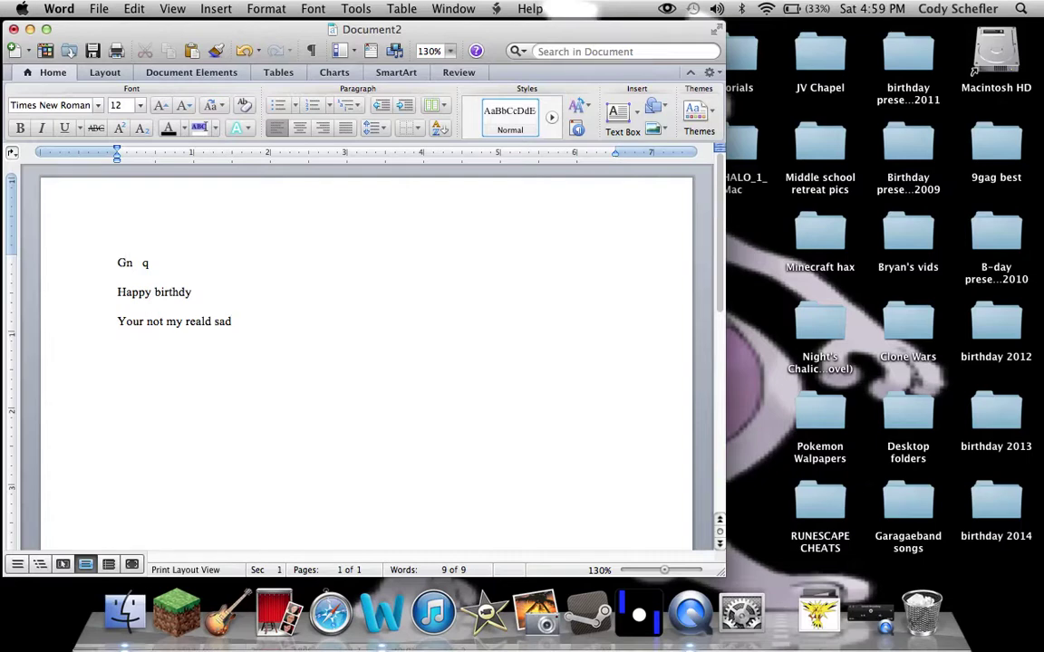
pyautogui.press('super+q')
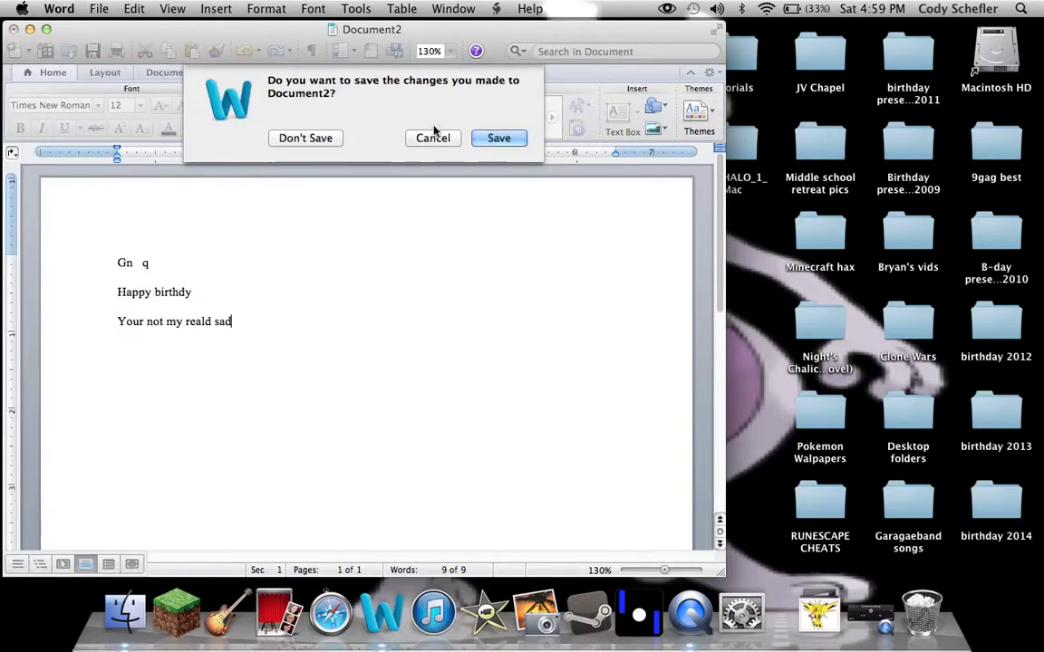
# Step: Agree to save the changes, then try quitting Word from its Dock menu
pyautogui.click(481, 140)
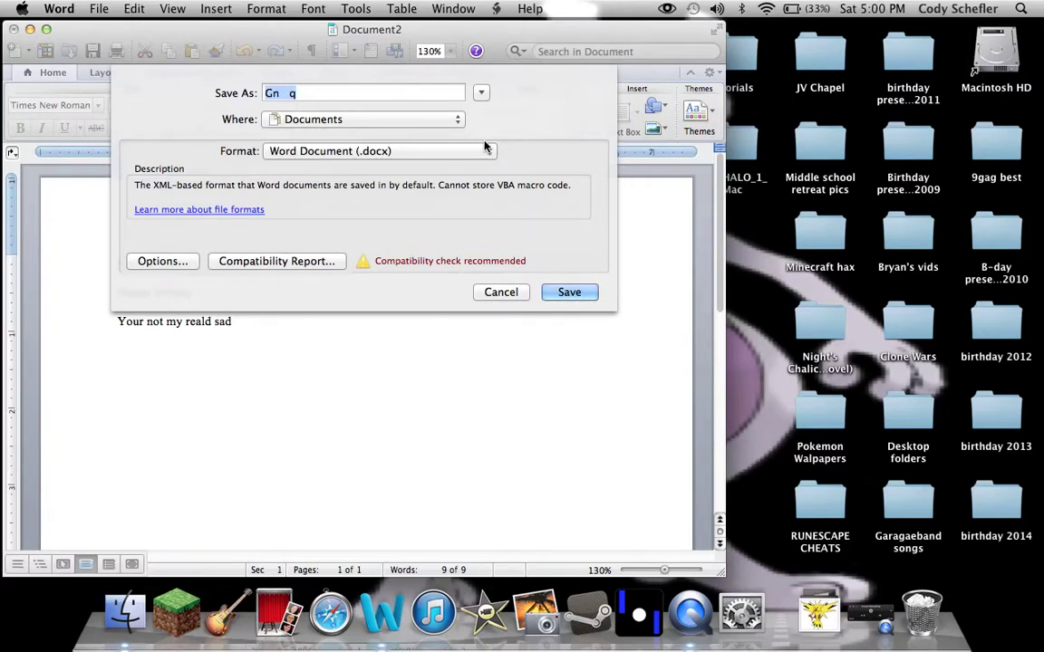
pyautogui.rightClick(381, 614)
pyautogui.click(391, 560)
pyautogui.click(783, 319)
# Step: Force quit Microsoft Word, discarding the unsaved document, and close the Force Quit window
pyautogui.click(551, 334)
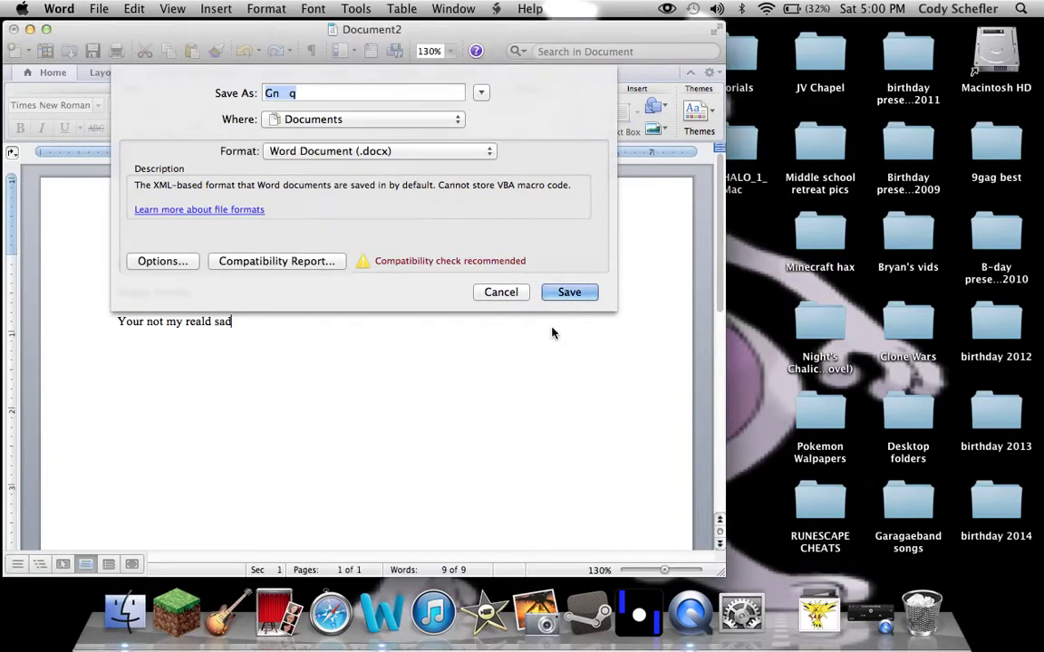
pyautogui.click(23, 8)
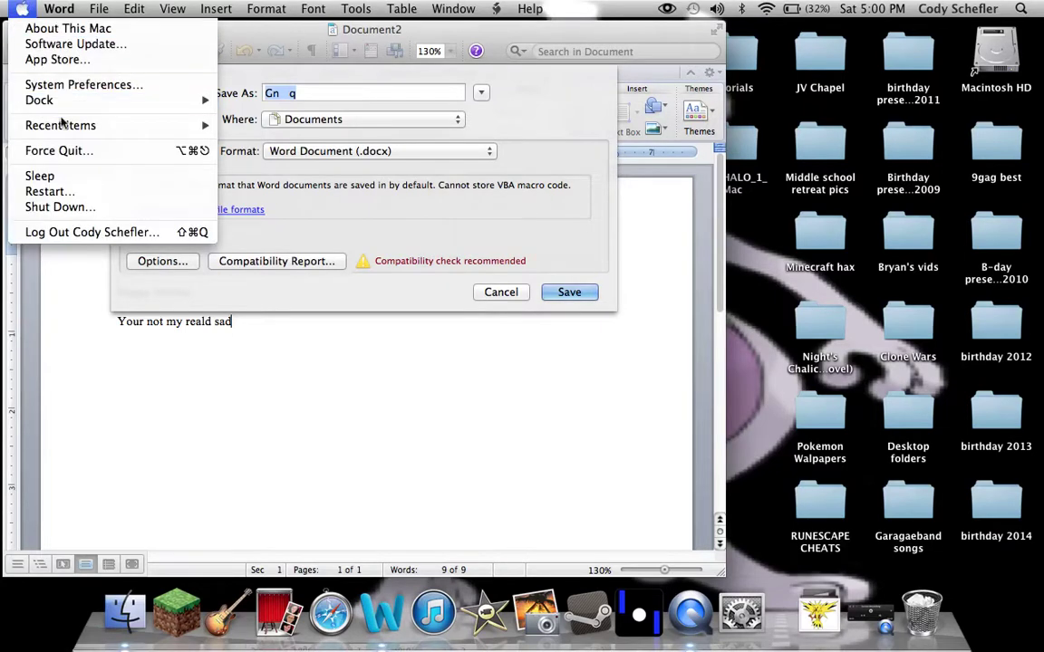
pyautogui.click(58, 149)
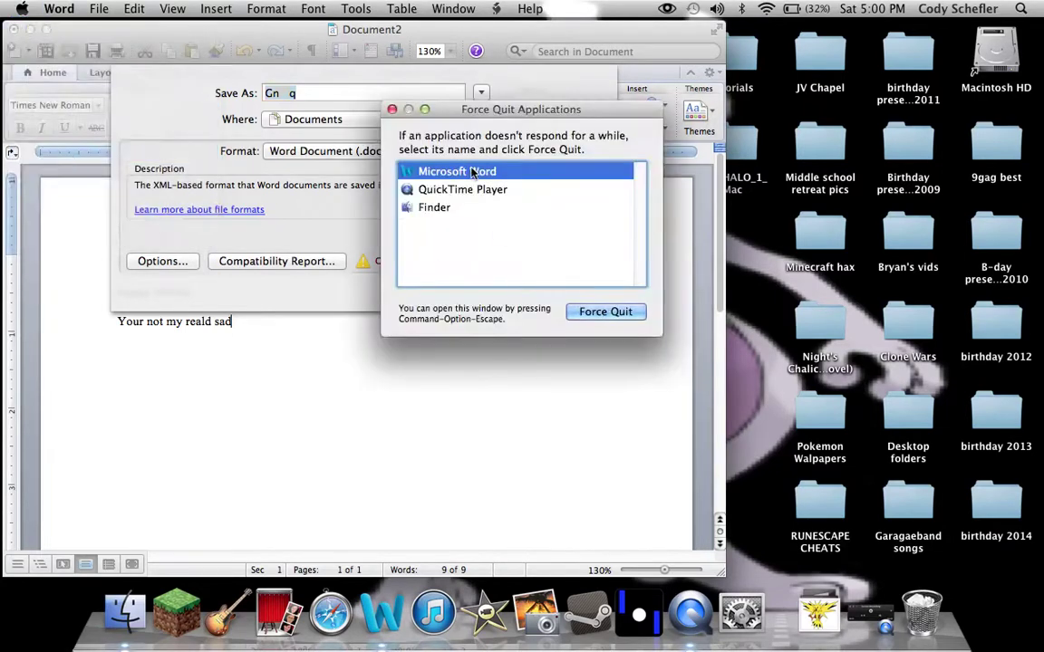
pyautogui.click(595, 313)
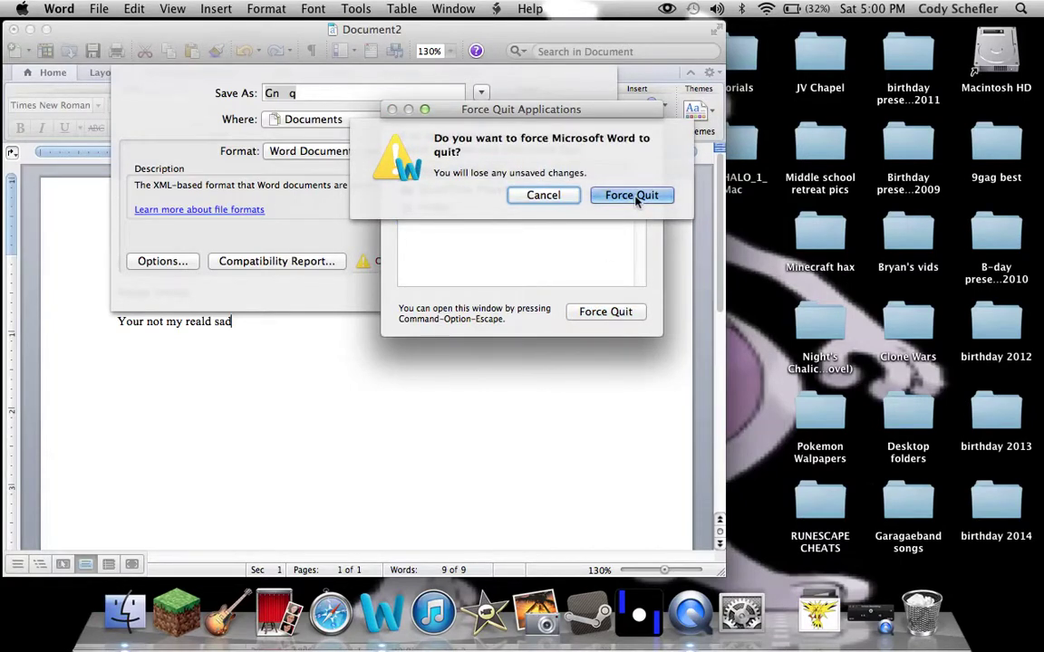
pyautogui.click(636, 197)
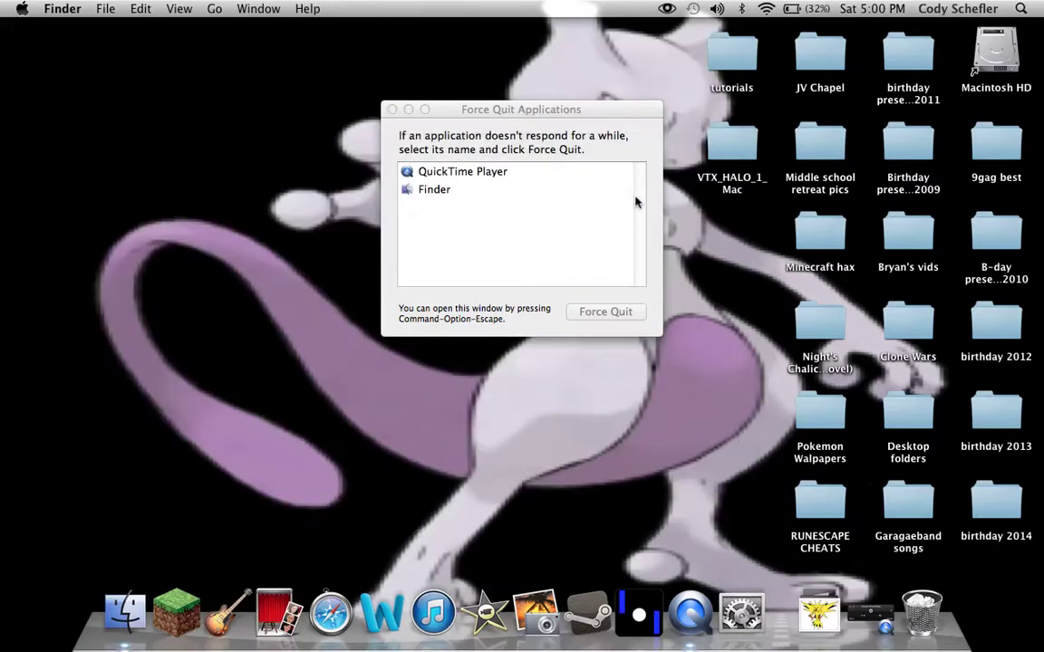
pyautogui.click(392, 109)
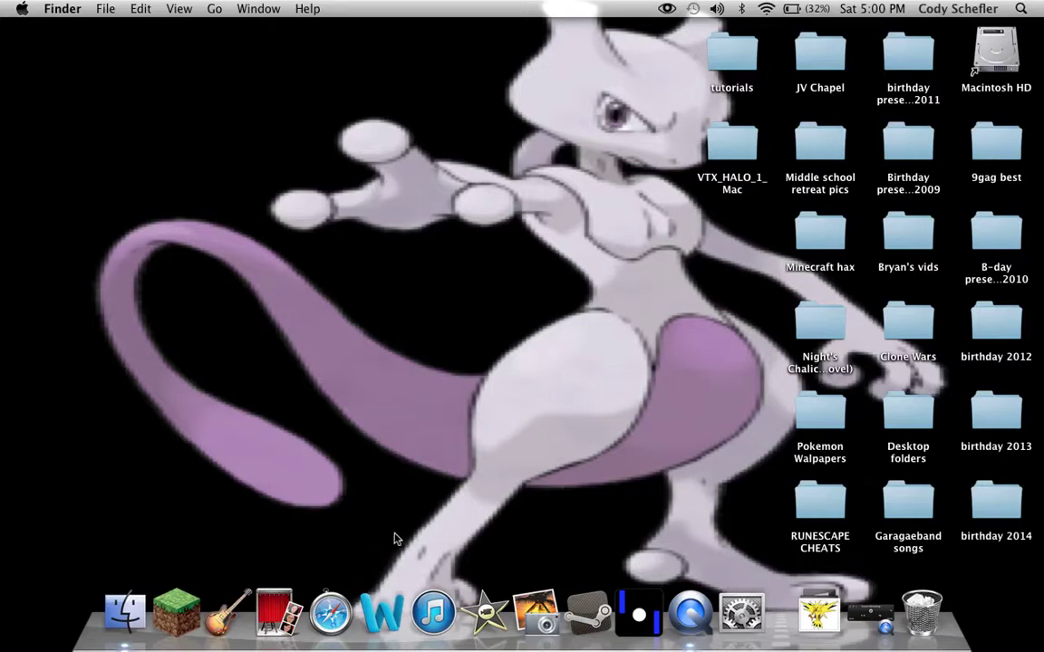
# Step: Relaunch Word and open a new blank Word Document, Document1
pyautogui.click(380, 614)
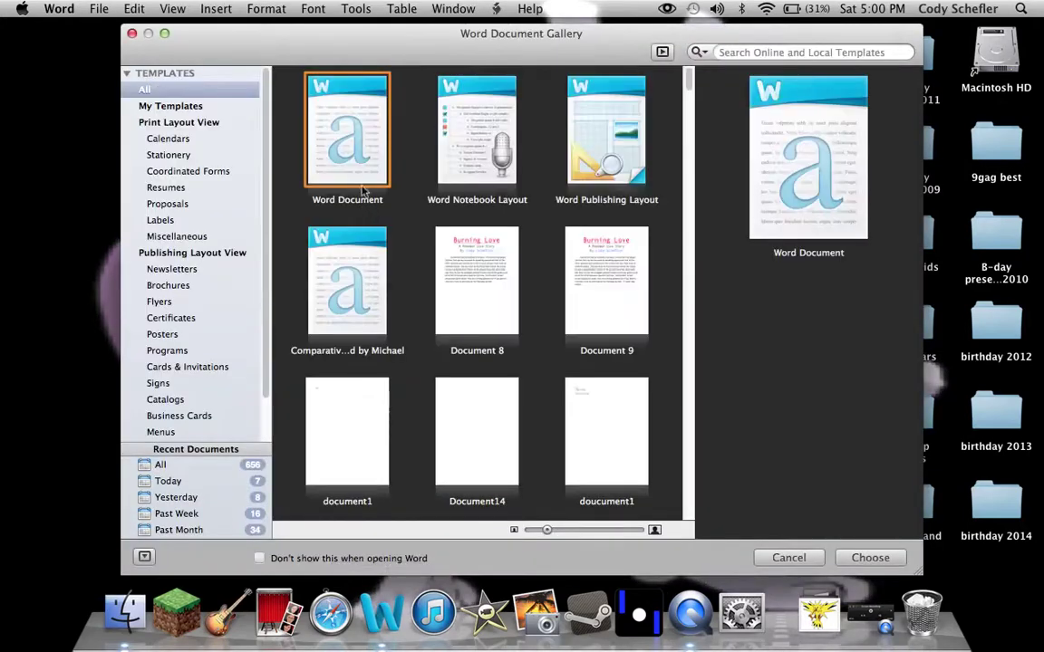
pyautogui.doubleClick(329, 126)
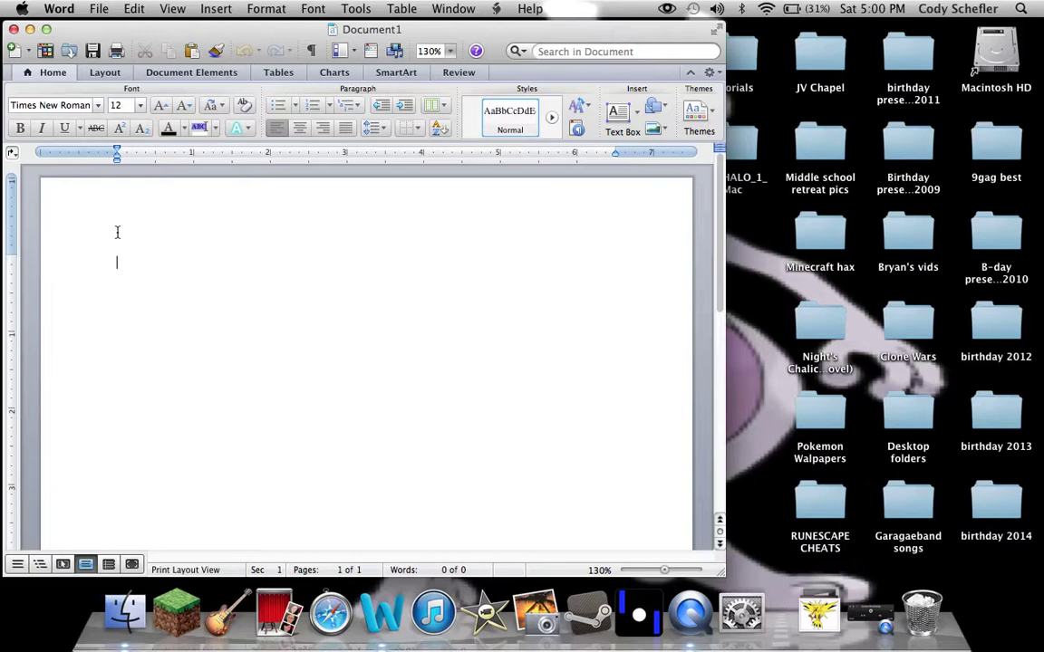
# Step: Type 'charizard' and make it bold and italic
pyautogui.write('charizard')
pyautogui.moveTo(166, 262); pyautogui.dragTo(116, 269)
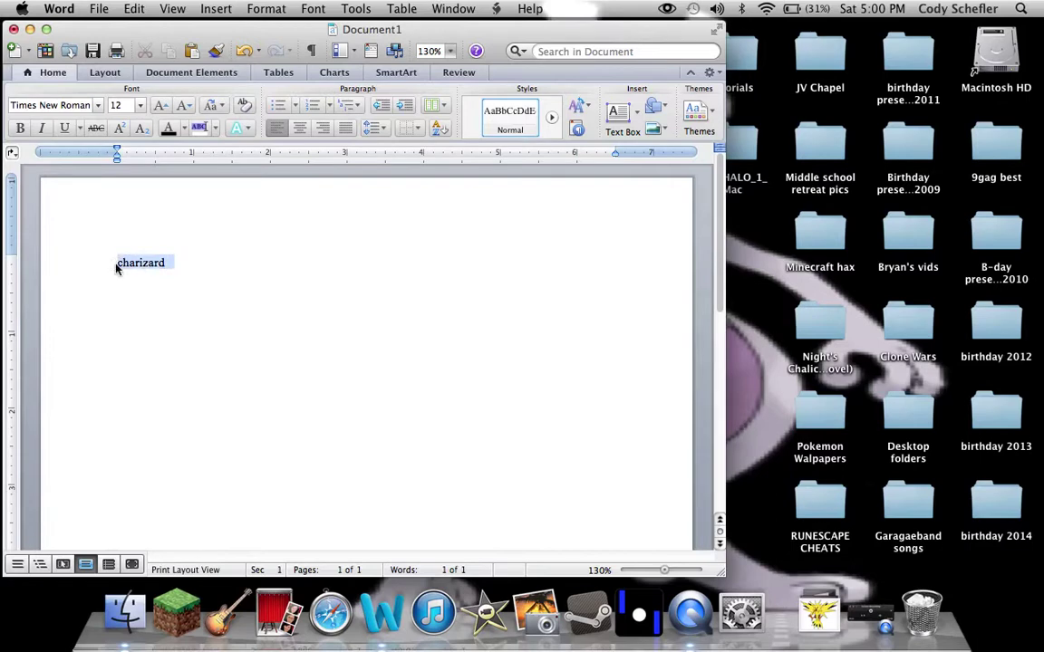
pyautogui.click(20, 128)
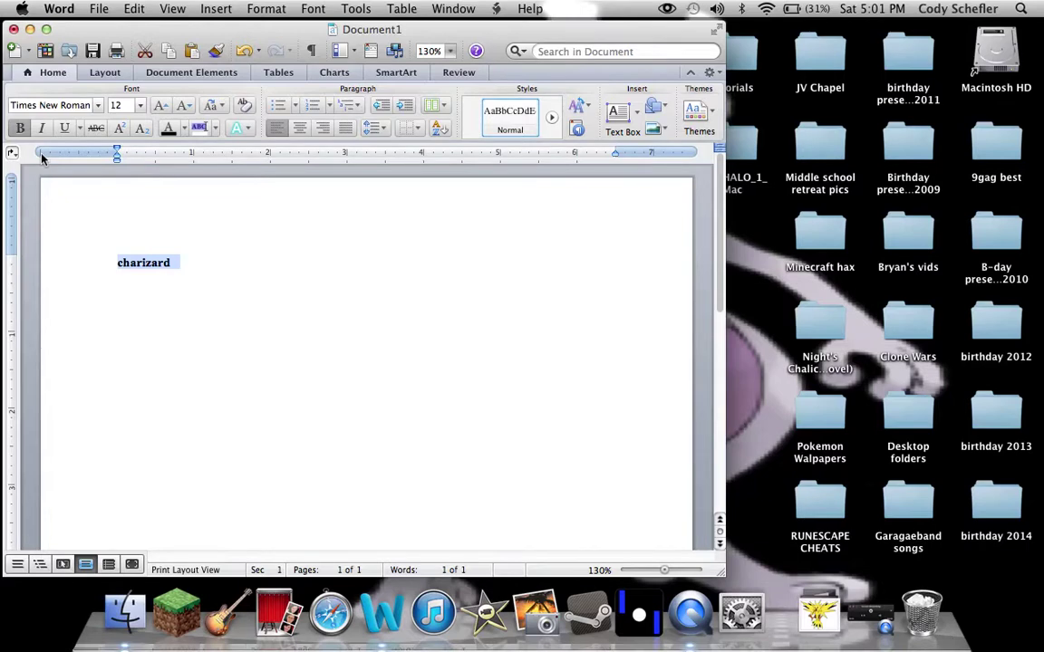
pyautogui.click(43, 129)
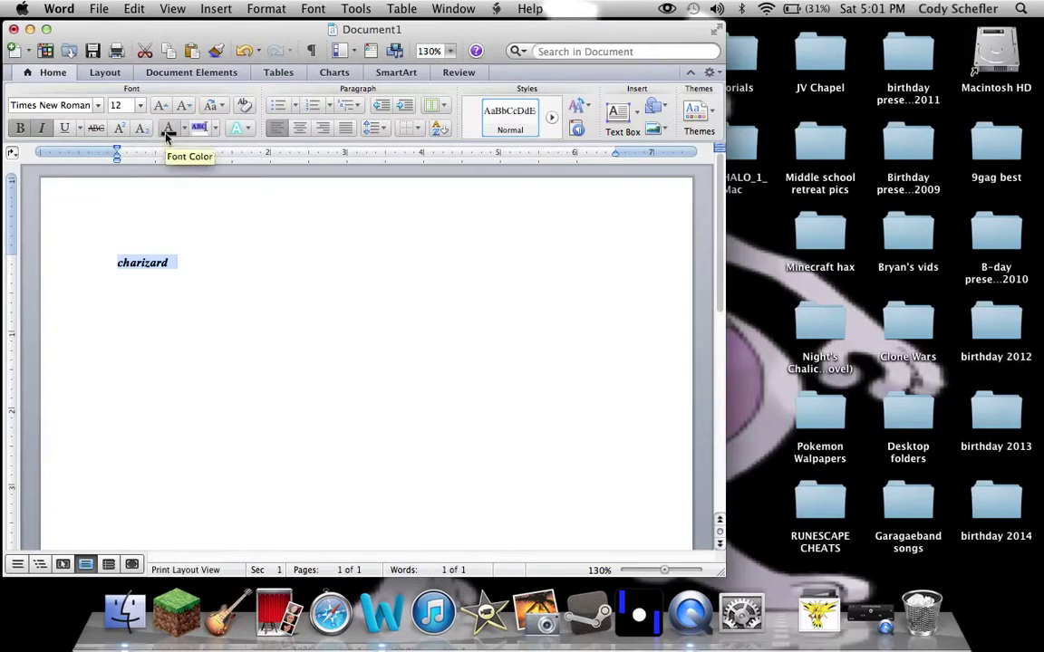
pyautogui.click(69, 106)
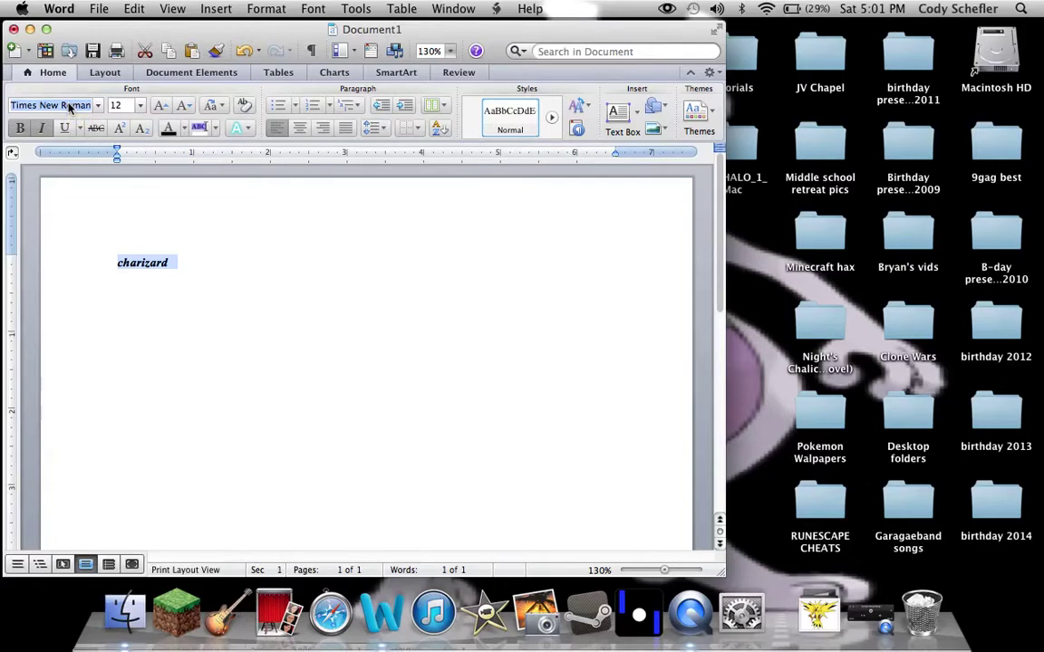
# Step: Set the font of 'charizard' to Clean, accepting the font-not-available warning
pyautogui.write('Clean')
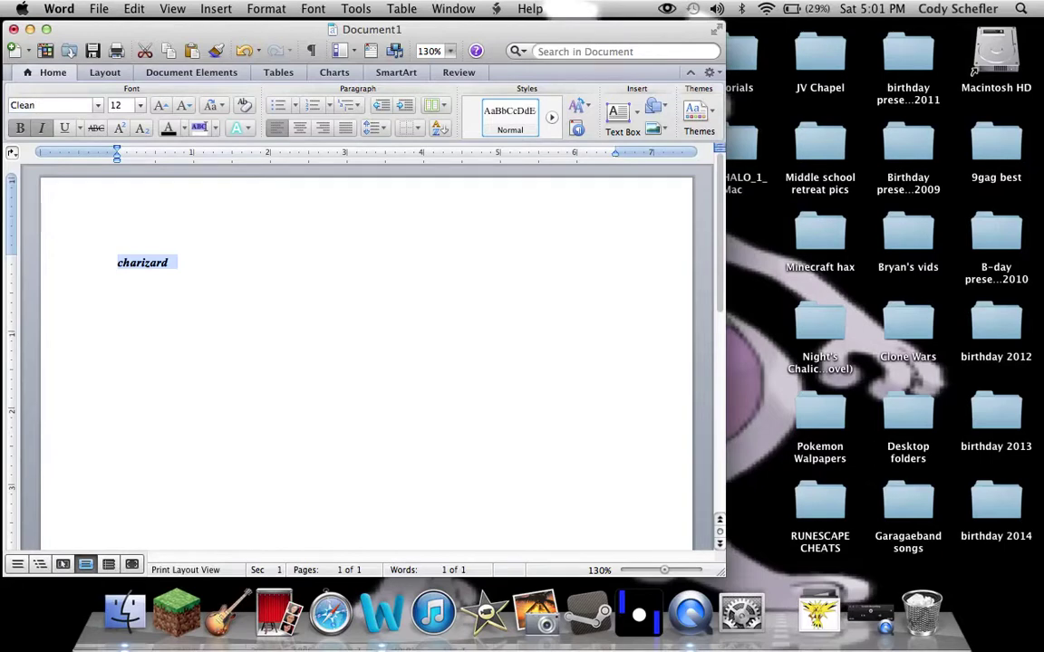
pyautogui.press('Return')
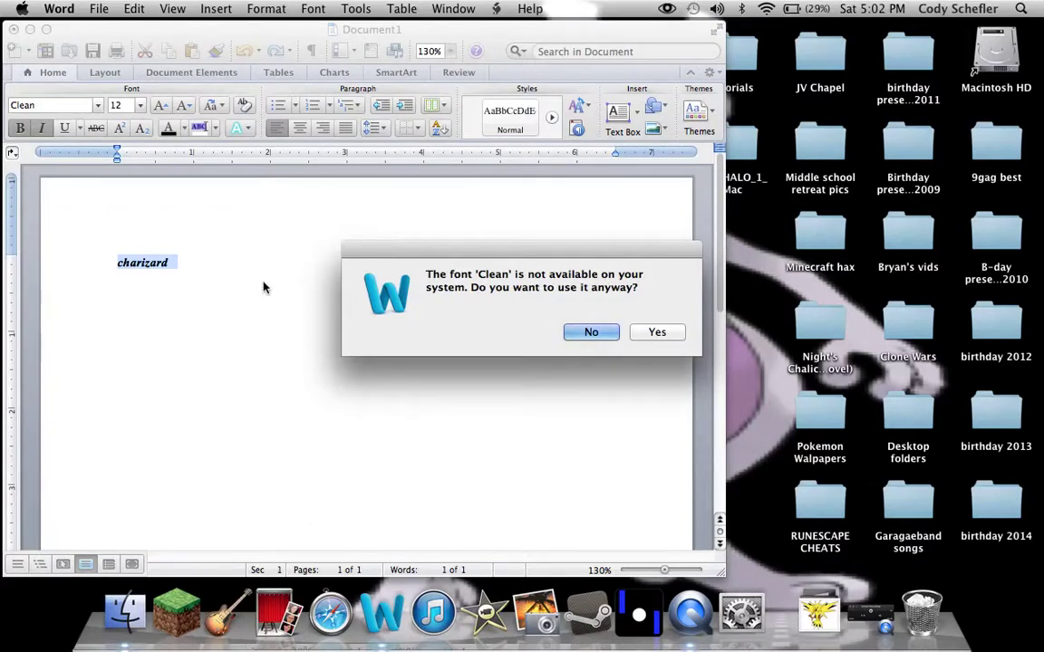
pyautogui.click(657, 332)
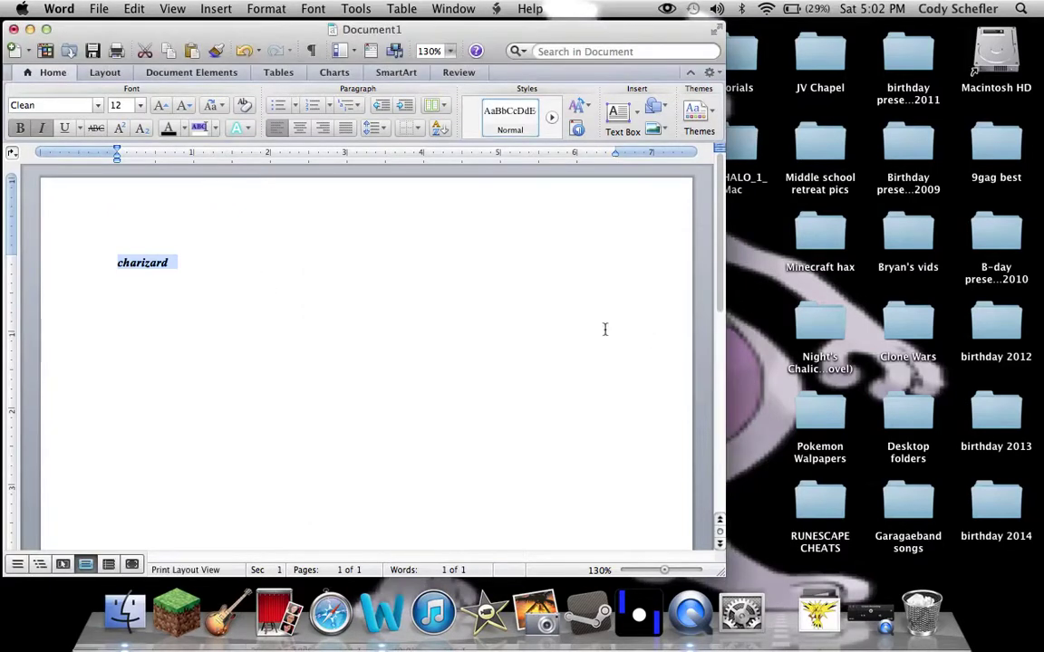
# Step: Complete the line 'Charizard was the best pokemons', print it twice, and choose to save changes
pyautogui.click(298, 306)
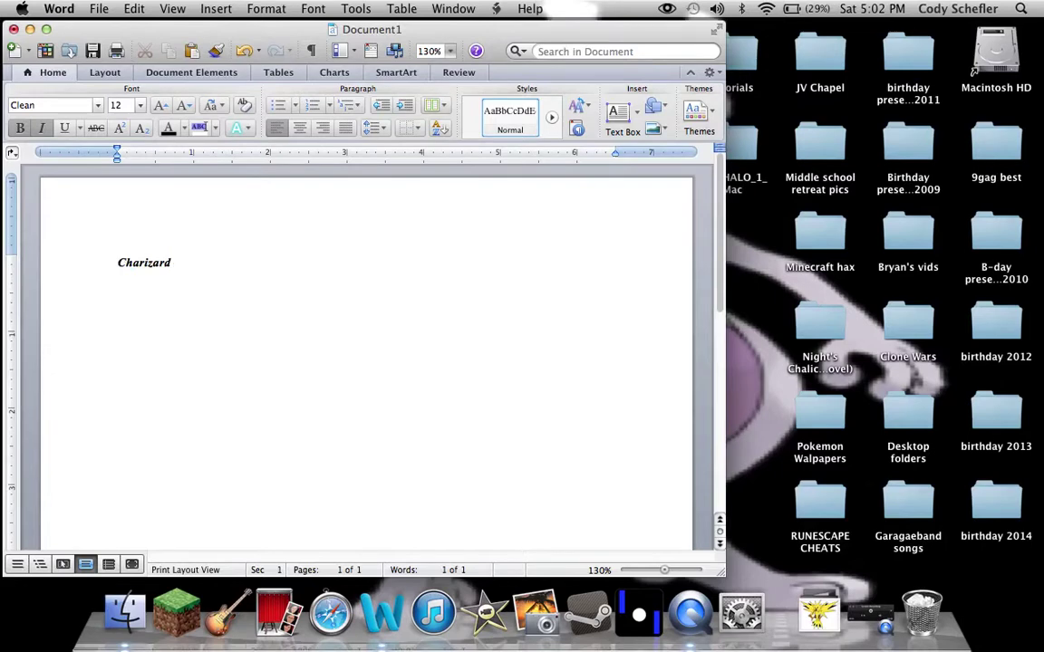
pyautogui.write('was the best pokemons')
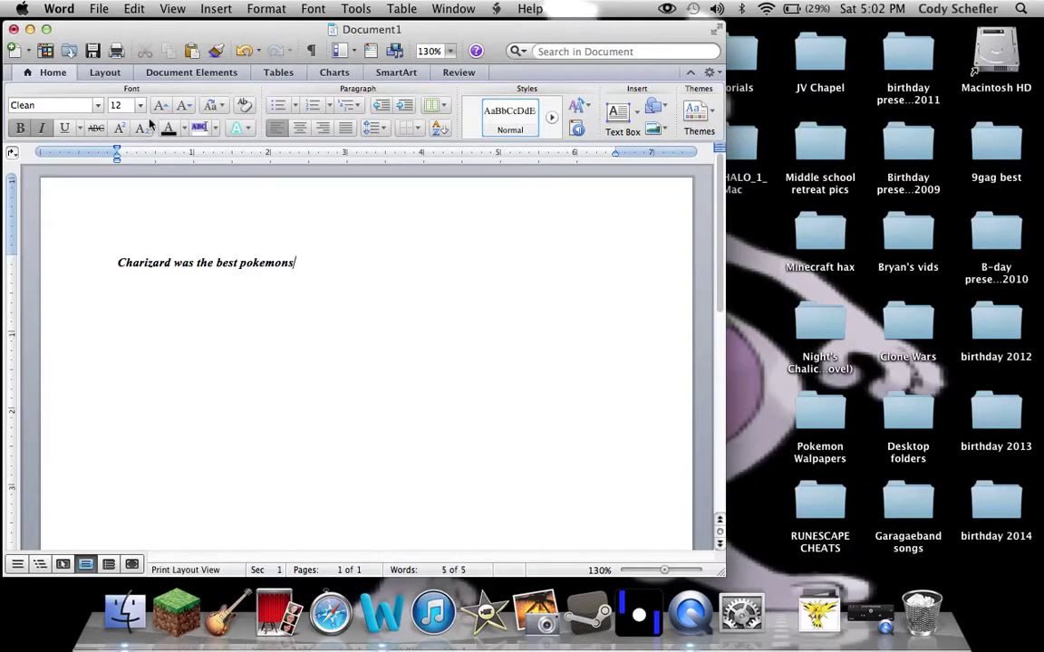
pyautogui.click(116, 51)
pyautogui.click(116, 51)
pyautogui.press('super+q')
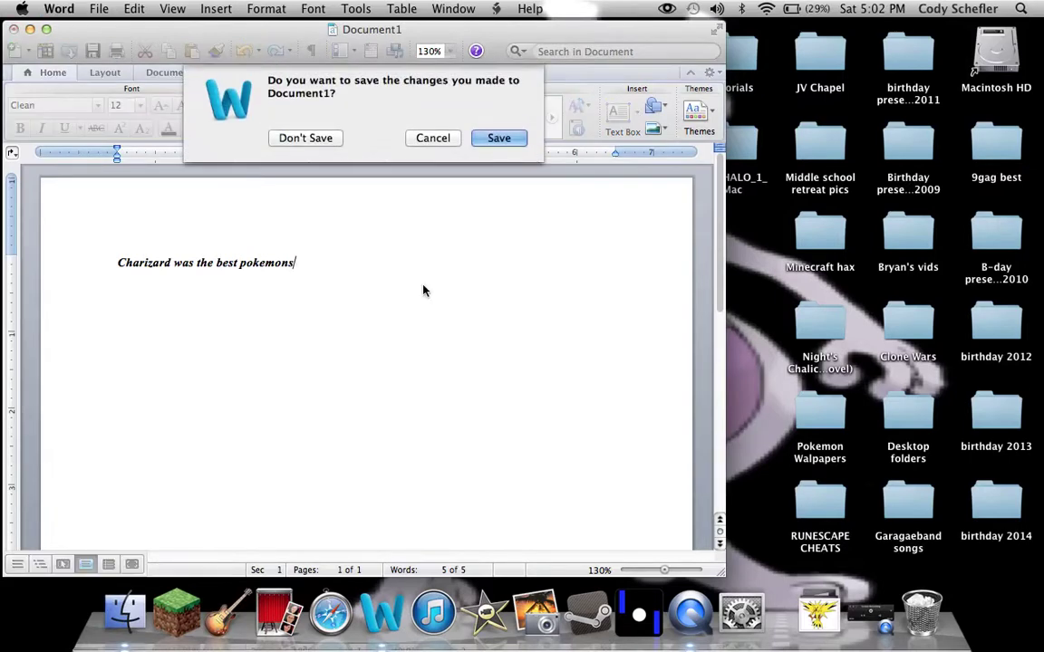
pyautogui.click(486, 141)
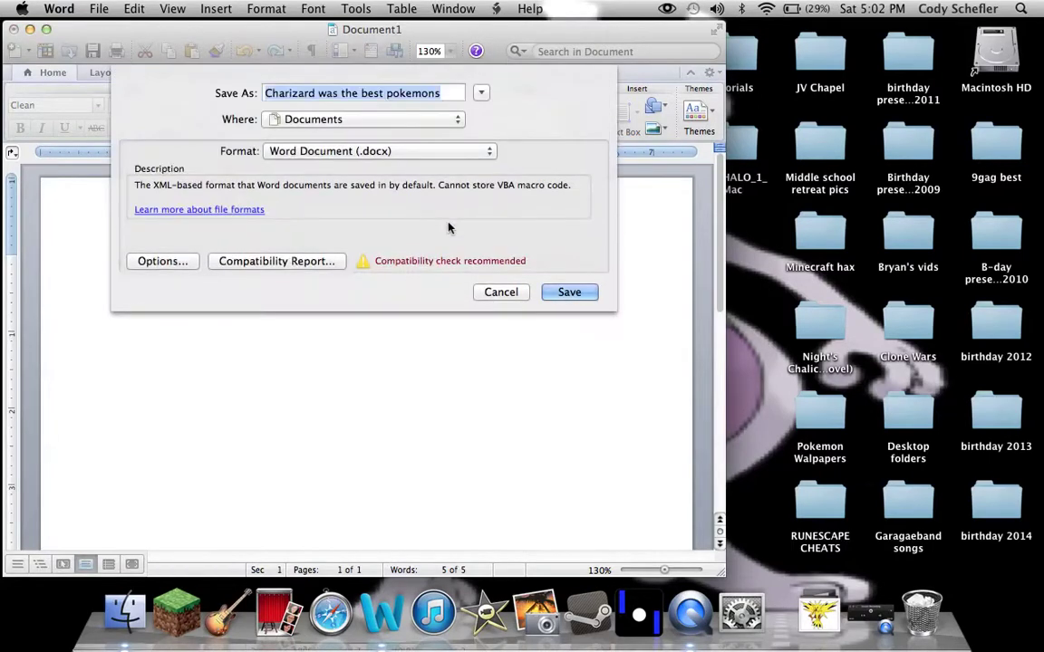